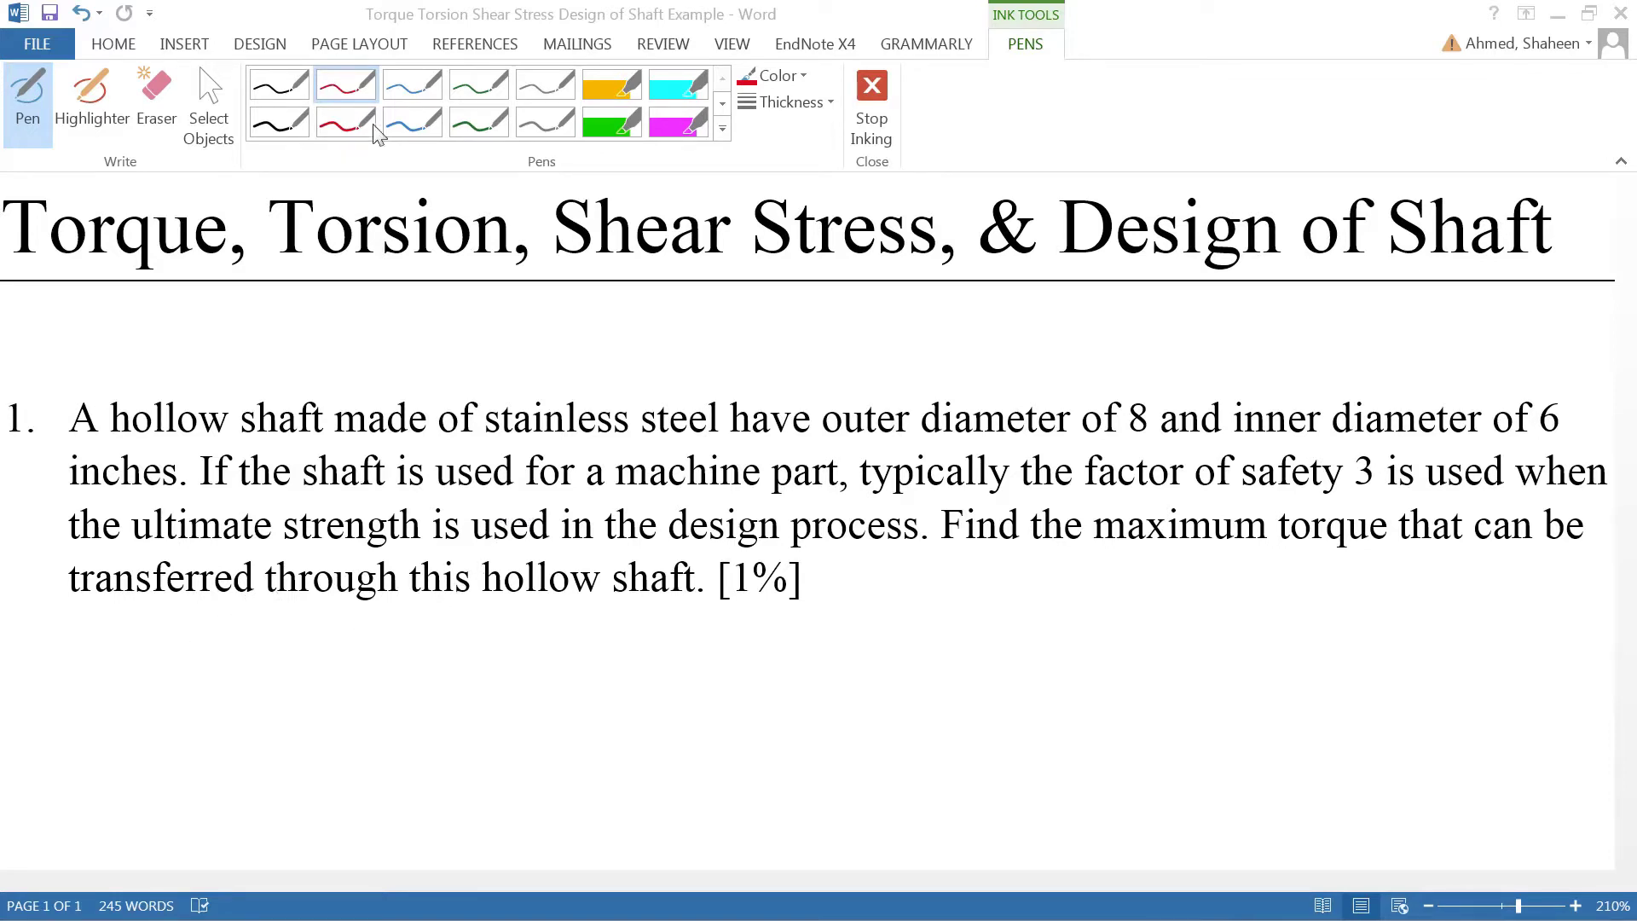
Draw the red outline of the shaft cylinder below problem 1, with its left end closed
left_click(357, 96)
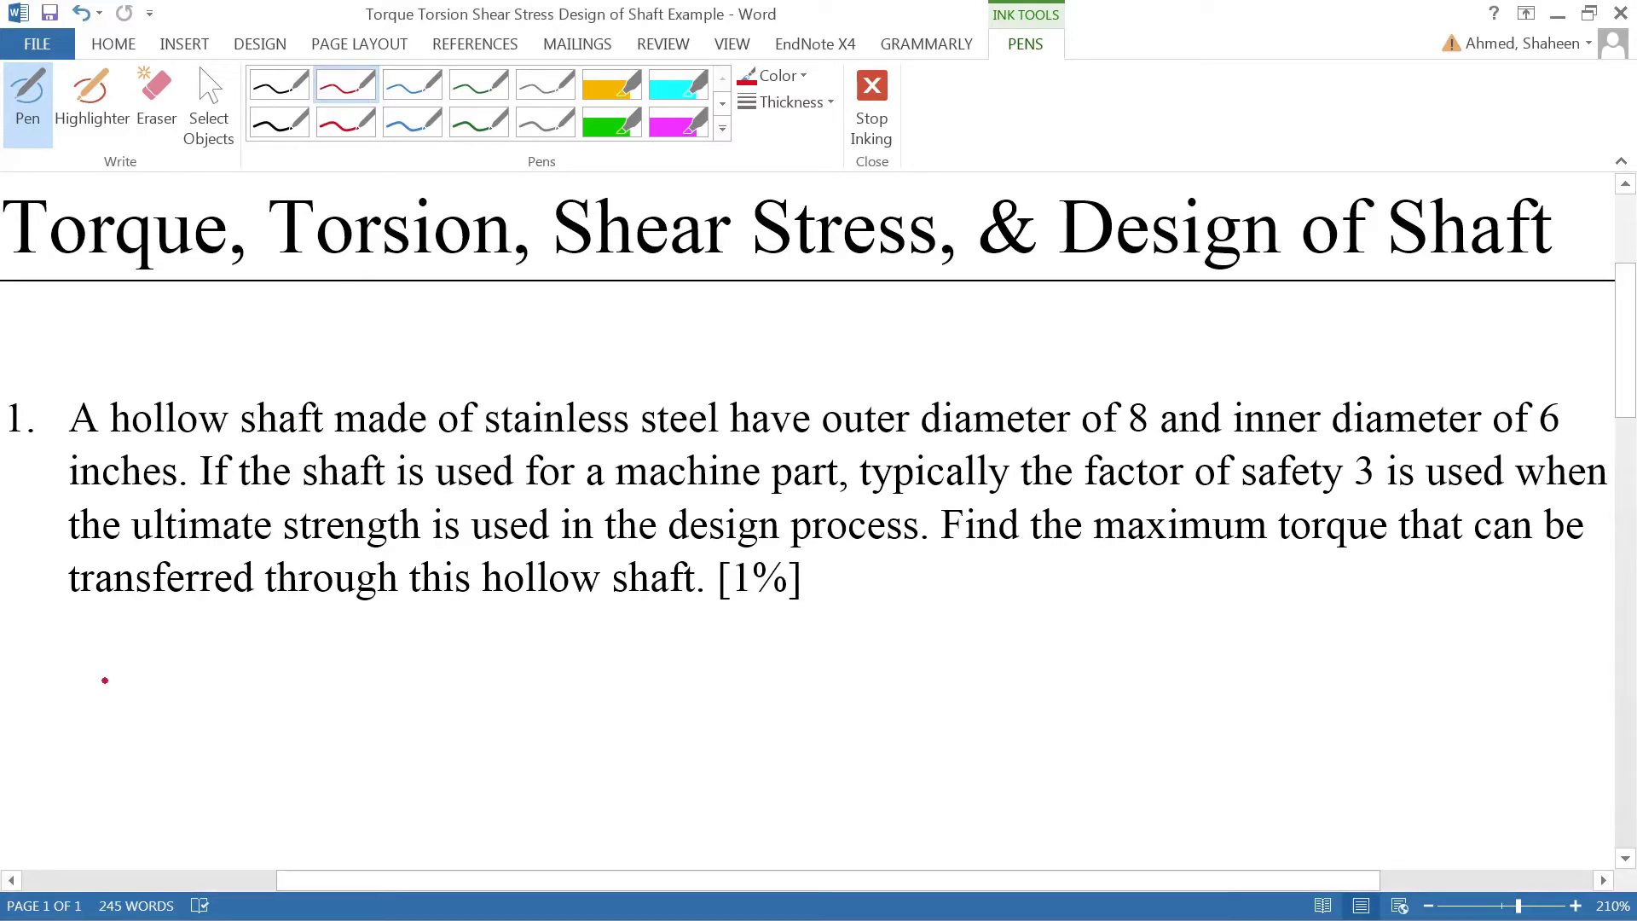
left_click_drag(128, 702, 349, 699)
left_click_drag(122, 746, 347, 741)
mouse_move(123, 710)
left_mouse_down()
mouse_move(111, 727)
mouse_move(128, 746)
mouse_move(140, 704)
left_mouse_up()
Close the shaft's right end and add curved torque arrows around both ends
left_click_drag(346, 701, 342, 742)
mouse_move(279, 674)
left_mouse_down()
mouse_move(293, 669)
mouse_move(293, 776)
left_mouse_up()
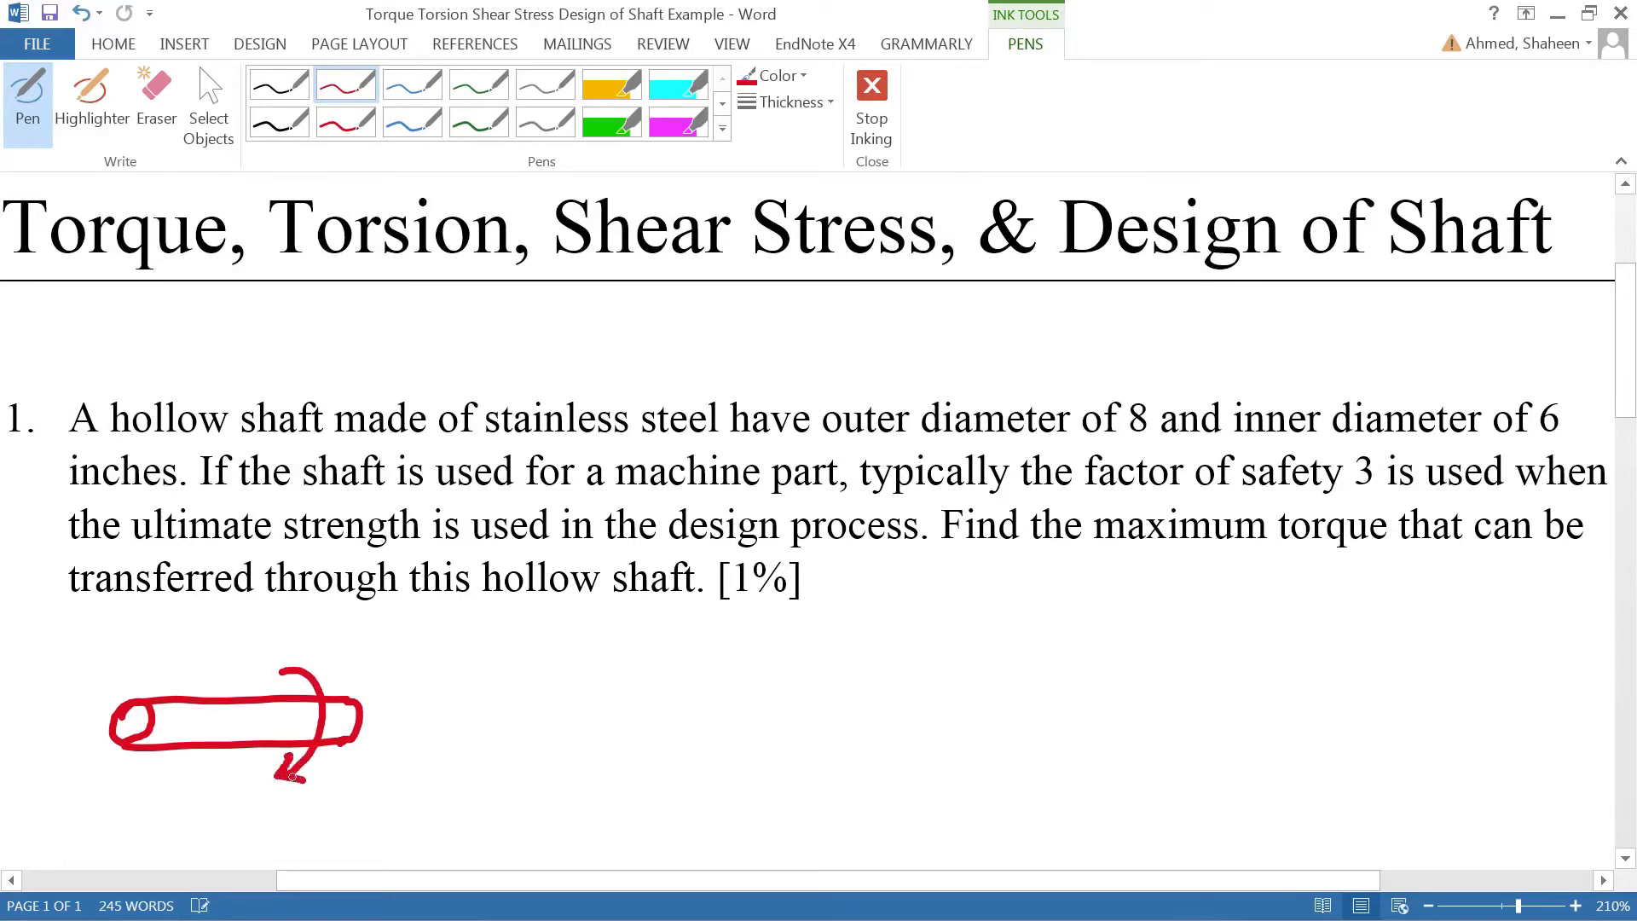
mouse_move(168, 767)
left_mouse_down()
mouse_move(182, 763)
mouse_move(158, 674)
mouse_move(188, 674)
left_mouse_up()
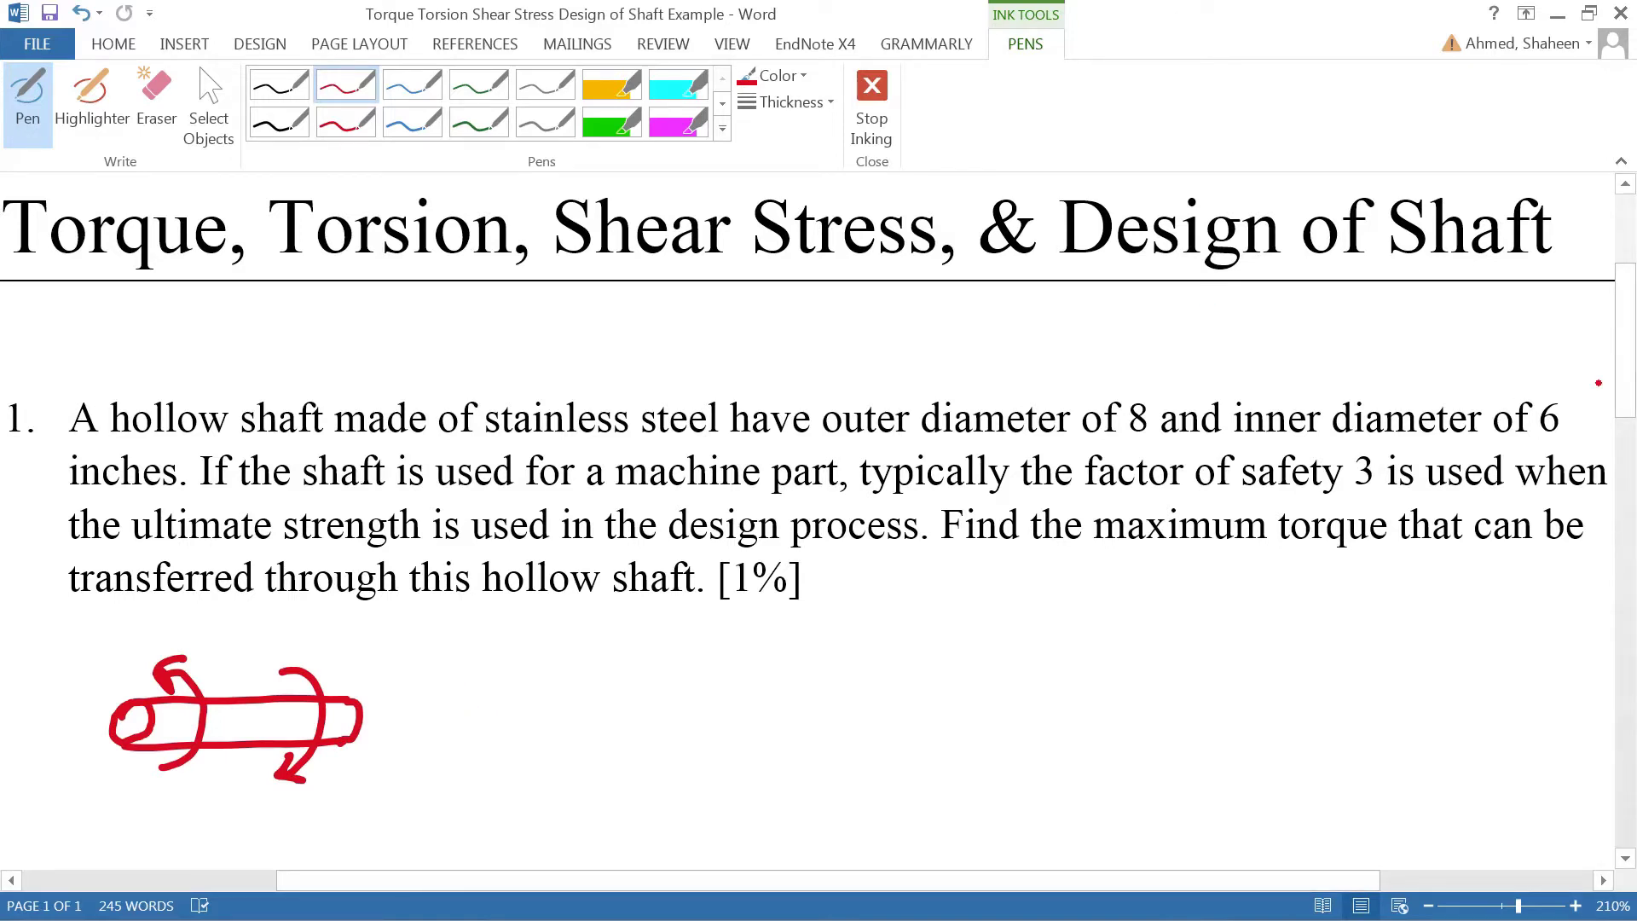
left_click_drag(1632, 374, 1633, 415)
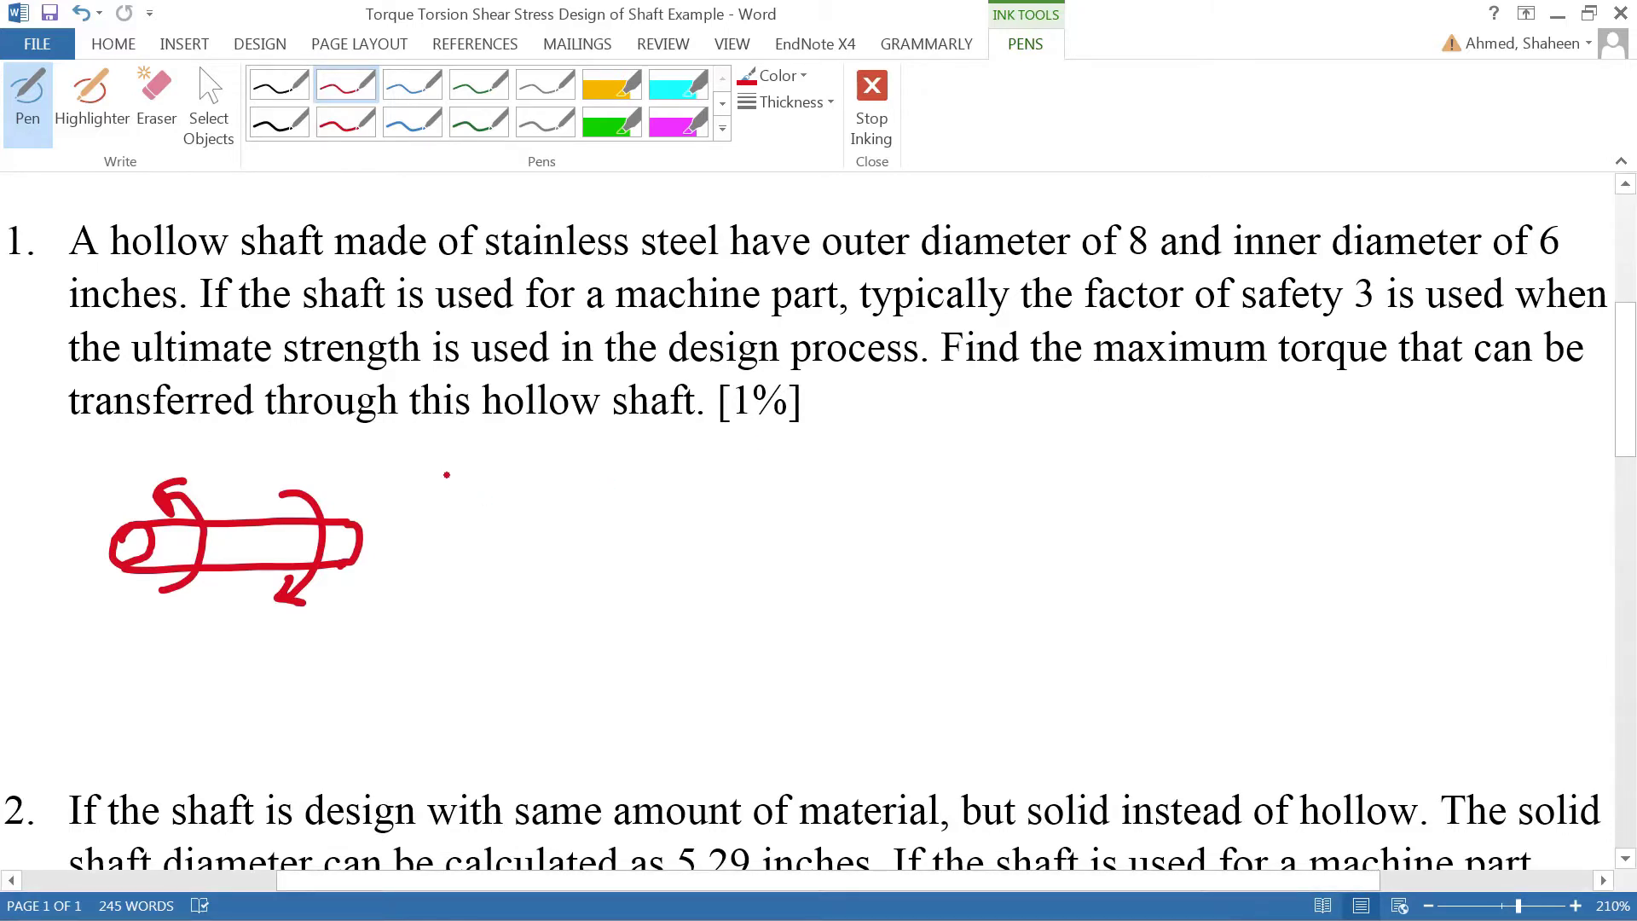
Handwrite d₀ = 8" and, below it, di = 6" in red to the right of the shaft
mouse_move(453, 471)
left_mouse_down()
mouse_move(477, 510)
mouse_move(527, 468)
mouse_move(529, 484)
mouse_move(565, 468)
left_mouse_up()
left_click_drag(588, 441, 594, 463)
mouse_move(441, 573)
left_mouse_down()
mouse_move(476, 600)
mouse_move(541, 564)
left_mouse_up()
left_click(465, 561)
left_click_drag(521, 582, 563, 573)
left_click_drag(592, 529, 586, 555)
left_click_drag(605, 534, 599, 550)
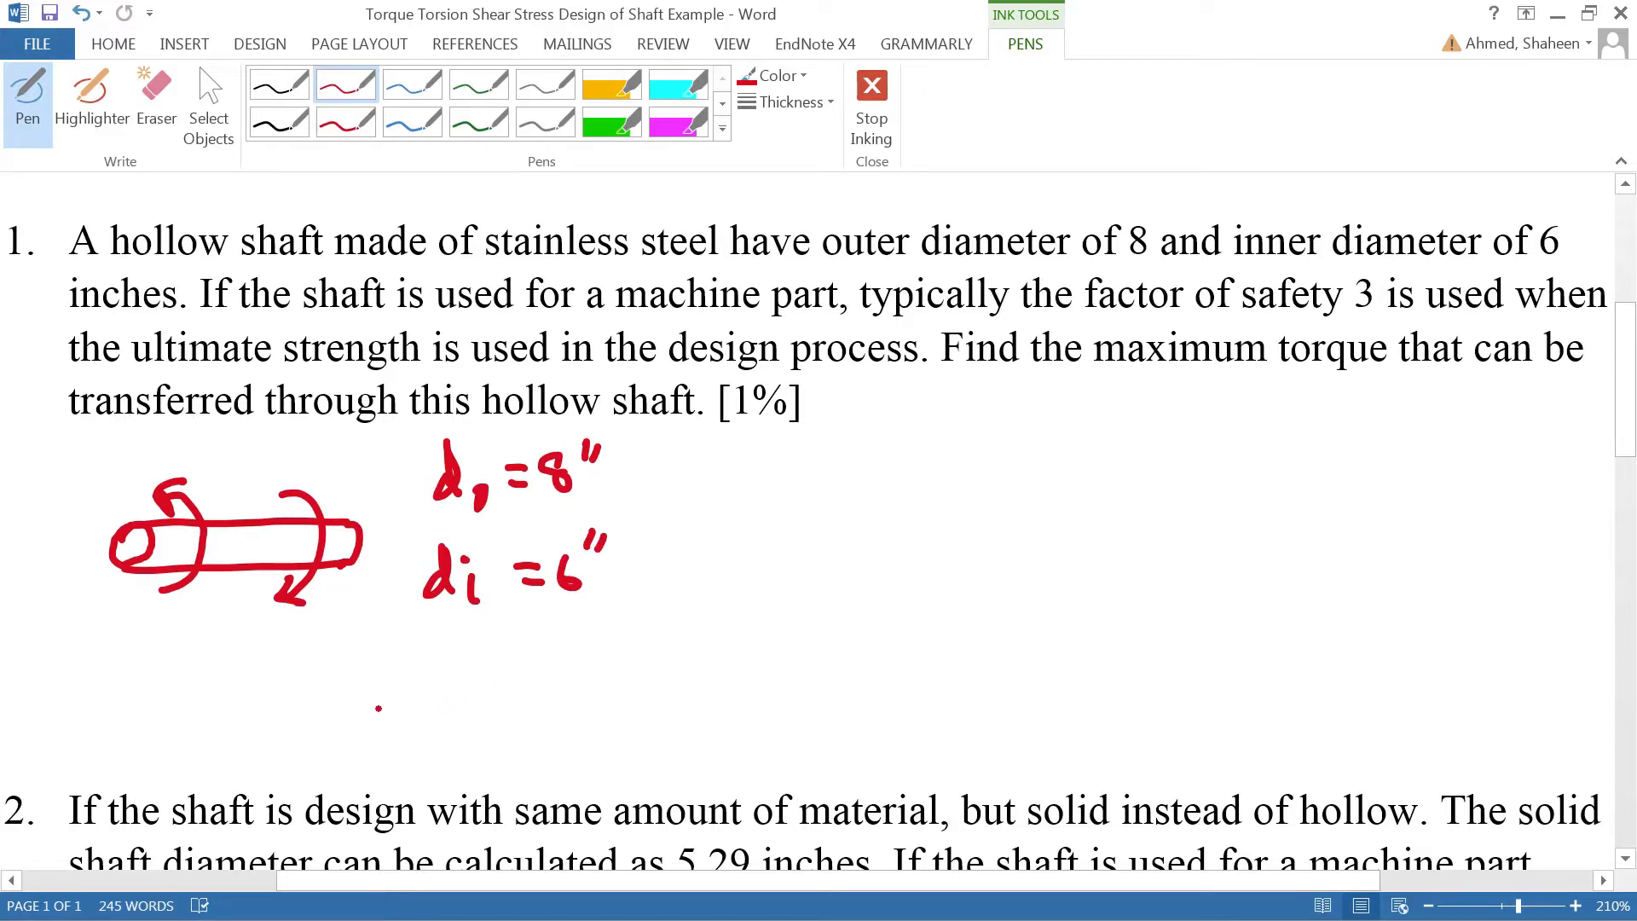
Write a bulleted τall = τult/F.s = in red ink
mouse_move(369, 691)
left_mouse_down()
mouse_move(382, 711)
mouse_move(393, 697)
mouse_move(376, 688)
mouse_move(389, 706)
mouse_move(495, 679)
mouse_move(474, 742)
mouse_move(558, 724)
mouse_move(563, 765)
left_mouse_up()
left_click_drag(589, 680, 633, 698)
mouse_move(674, 588)
left_mouse_down()
mouse_move(716, 597)
mouse_move(701, 623)
mouse_move(715, 640)
mouse_move(733, 652)
mouse_move(775, 627)
mouse_move(777, 662)
left_mouse_up()
left_click(719, 634)
left_click(721, 650)
left_click_drag(766, 638, 783, 635)
mouse_move(679, 697)
left_mouse_down()
mouse_move(781, 693)
mouse_move(711, 724)
mouse_move(705, 763)
left_mouse_up()
left_click_drag(699, 721, 722, 719)
left_click_drag(706, 741, 752, 764)
left_click(725, 758)
left_click(790, 739)
mouse_move(814, 688)
left_mouse_down()
mouse_move(839, 686)
mouse_move(838, 705)
left_mouse_up()
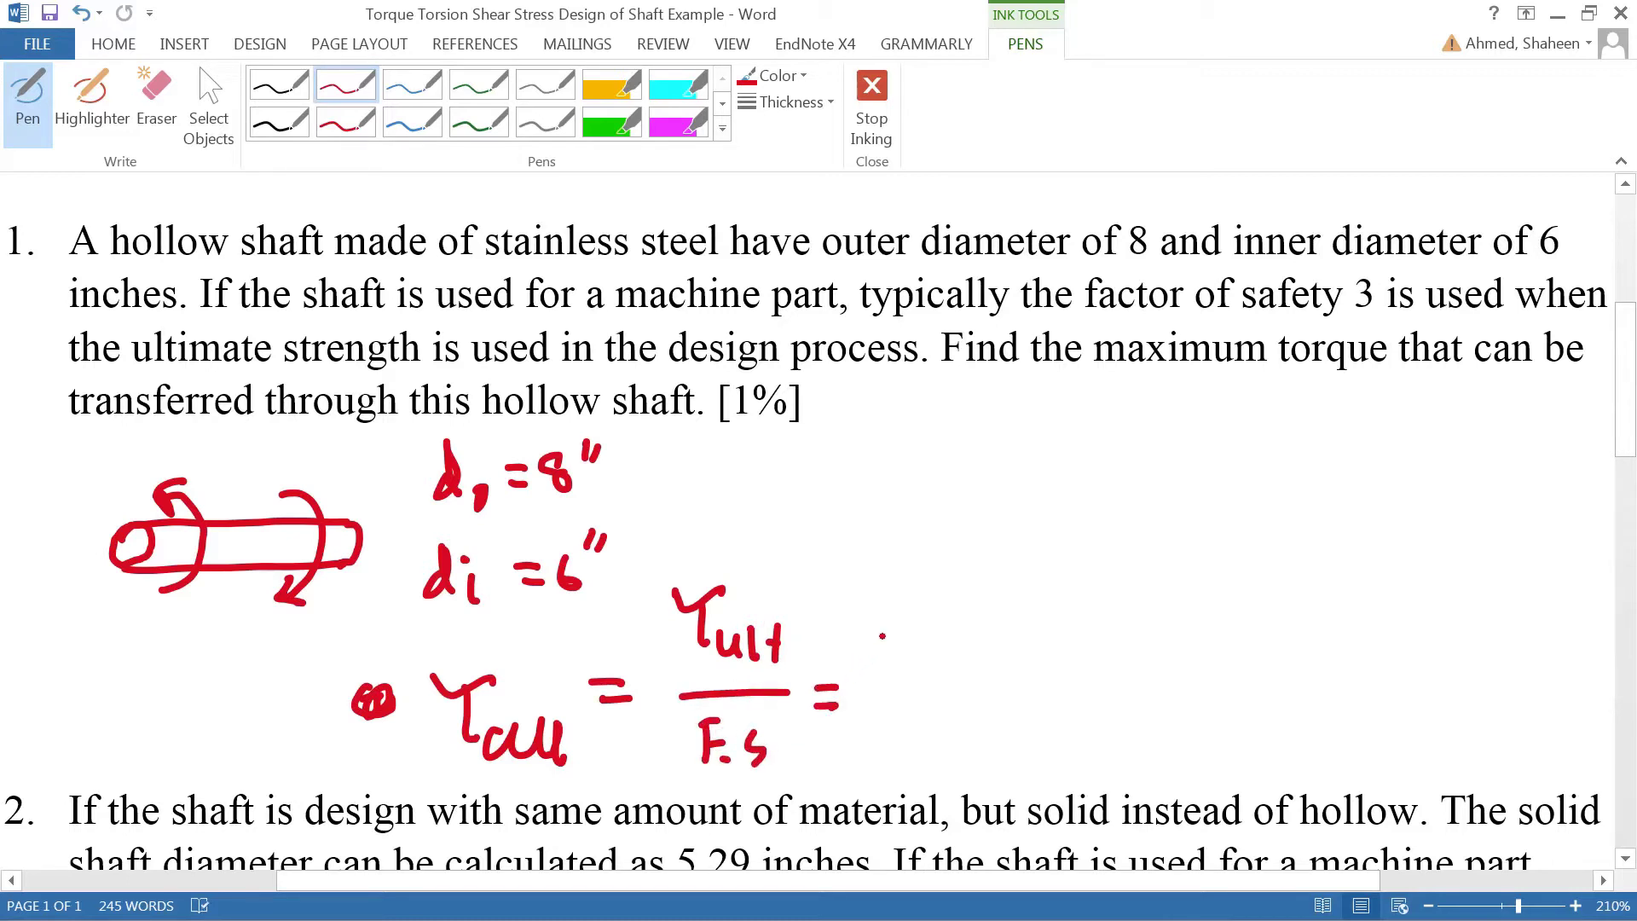
Continue the line with the fraction 60ksi/3
mouse_move(887, 606)
left_mouse_down()
mouse_move(880, 641)
mouse_move(921, 623)
mouse_move(945, 650)
left_mouse_up()
mouse_move(968, 617)
left_mouse_down()
mouse_move(950, 636)
mouse_move(966, 650)
left_mouse_up()
left_click_drag(991, 623, 980, 663)
left_click_drag(1008, 641, 1016, 663)
left_click(1014, 612)
left_click_drag(888, 690, 1045, 693)
left_click_drag(928, 721, 928, 752)
Finish with = 20ksi, draw a vertical divider, and begin writing T for Tmax
left_click_drag(1067, 692, 1100, 692)
mouse_move(1066, 715)
left_mouse_down()
mouse_move(1103, 715)
mouse_move(1117, 690)
mouse_move(1109, 721)
mouse_move(1155, 697)
mouse_move(1190, 701)
mouse_move(1190, 728)
left_mouse_up()
mouse_move(1211, 691)
left_mouse_down()
mouse_move(1198, 709)
mouse_move(1212, 724)
left_mouse_up()
mouse_move(1236, 696)
left_mouse_down()
mouse_move(1224, 730)
mouse_move(1259, 732)
left_mouse_up()
left_click(1268, 695)
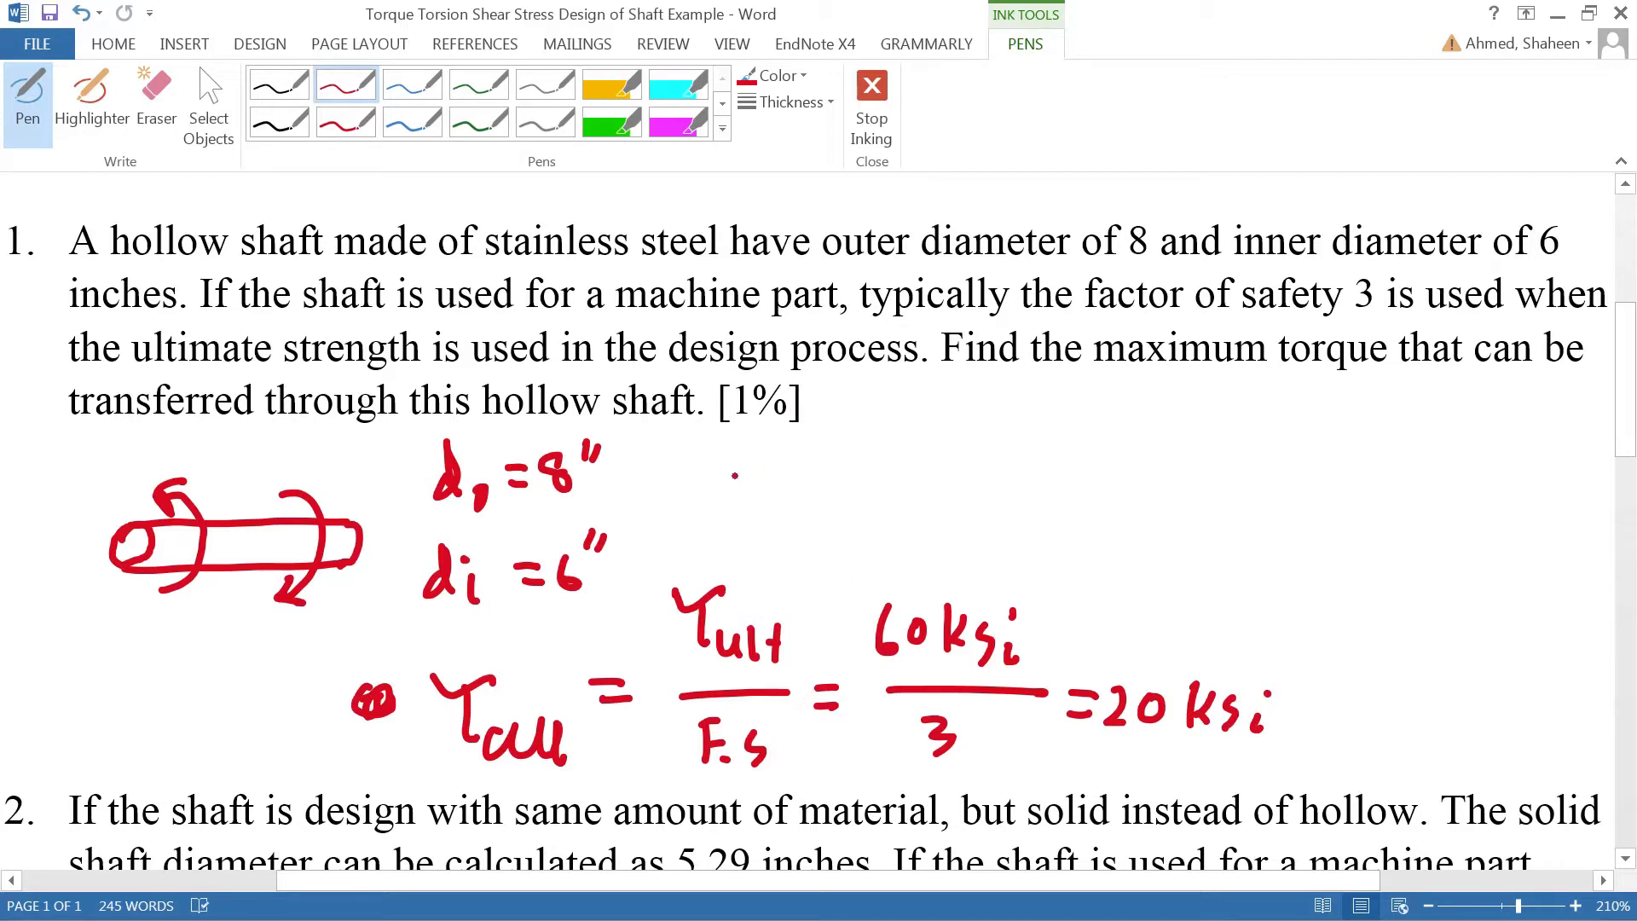
left_click_drag(728, 437, 719, 550)
mouse_move(760, 456)
left_mouse_down()
mouse_move(800, 455)
mouse_move(775, 484)
mouse_move(793, 510)
mouse_move(860, 525)
left_mouse_up()
Write the torque formula Tmax = τall·J/c
left_click_drag(893, 458, 928, 461)
left_click_drag(906, 469, 930, 469)
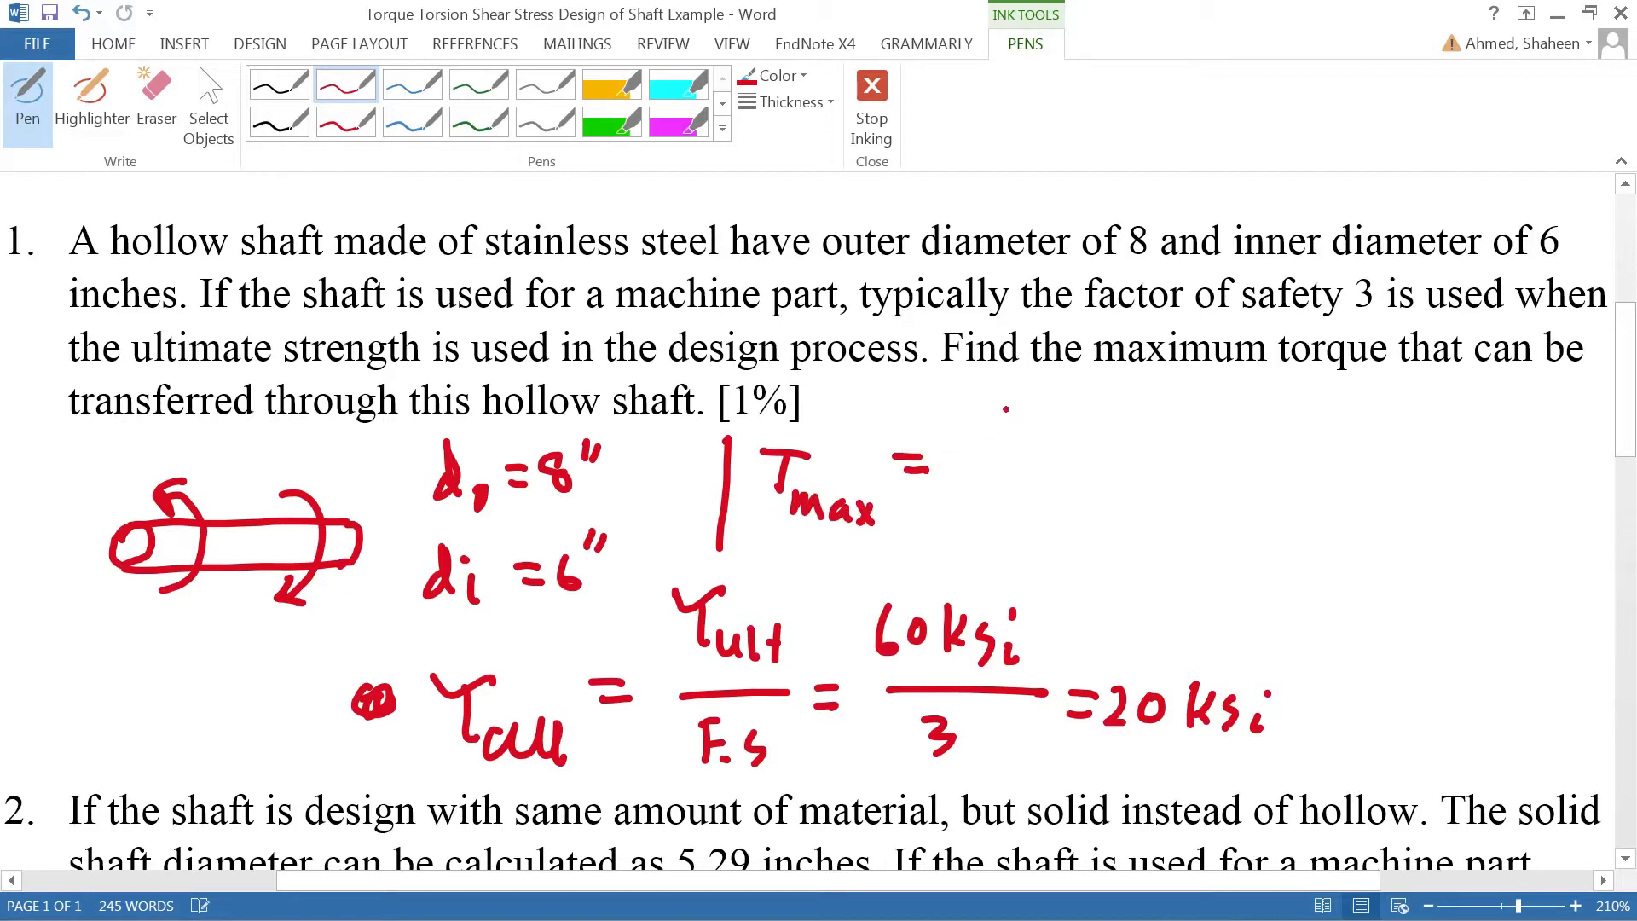
mouse_move(981, 386)
left_mouse_down()
mouse_move(1045, 389)
mouse_move(1020, 397)
mouse_move(1026, 452)
mouse_move(1073, 460)
left_mouse_up()
left_click_drag(1076, 428, 1088, 460)
mouse_move(1117, 394)
left_mouse_down()
mouse_move(1143, 386)
mouse_move(1118, 442)
left_mouse_up()
mouse_move(1007, 483)
left_mouse_down()
mouse_move(1153, 493)
mouse_move(1076, 512)
mouse_move(1061, 537)
left_mouse_up()
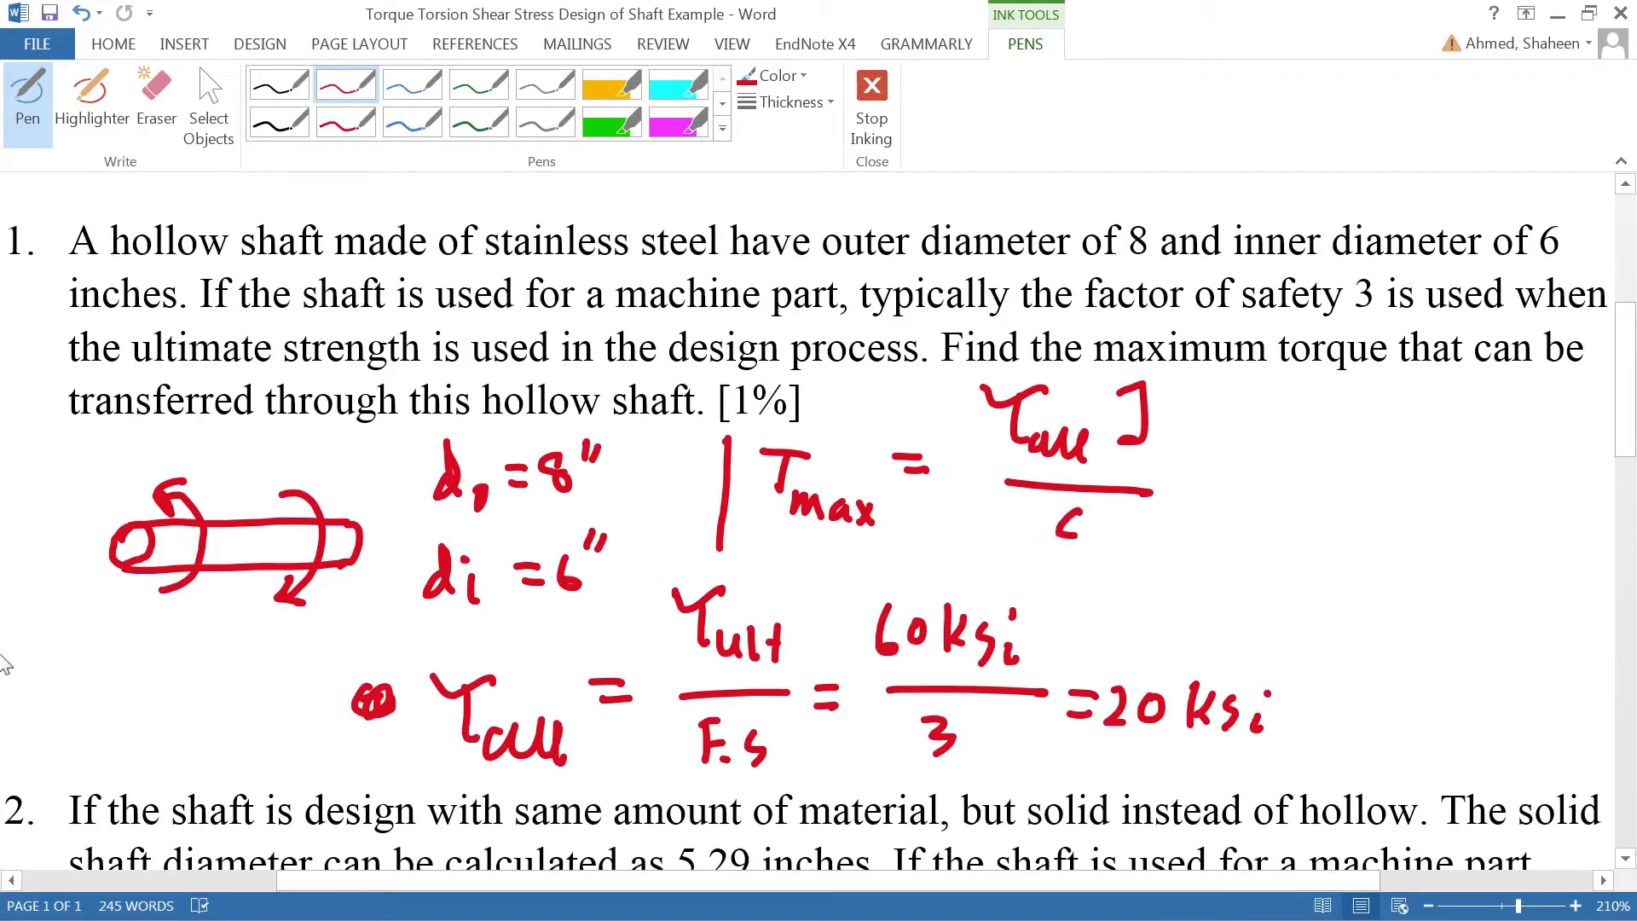
Sketch a hollow cross-section circle and write J = π/32(d₀⁴ − di⁴) in the left margin
mouse_move(57, 436)
left_mouse_down()
mouse_move(17, 479)
mouse_move(62, 507)
mouse_move(108, 462)
mouse_move(88, 436)
mouse_move(28, 450)
mouse_move(78, 482)
mouse_move(73, 435)
mouse_move(19, 458)
mouse_move(49, 468)
mouse_move(54, 492)
mouse_move(83, 492)
mouse_move(76, 472)
mouse_move(96, 474)
mouse_move(28, 478)
left_mouse_up()
left_click_drag(11, 649, 20, 684)
mouse_move(39, 662)
left_mouse_down()
mouse_move(61, 655)
mouse_move(67, 672)
mouse_move(70, 629)
mouse_move(113, 622)
mouse_move(110, 663)
mouse_move(136, 701)
left_mouse_up()
mouse_move(147, 620)
left_mouse_down()
mouse_move(143, 676)
mouse_move(198, 678)
mouse_move(198, 636)
mouse_move(273, 687)
left_mouse_up()
left_click_drag(256, 607, 270, 655)
left_click_drag(283, 607, 278, 705)
Write = 275 in⁴ below the J formula
left_click_drag(53, 737, 81, 752)
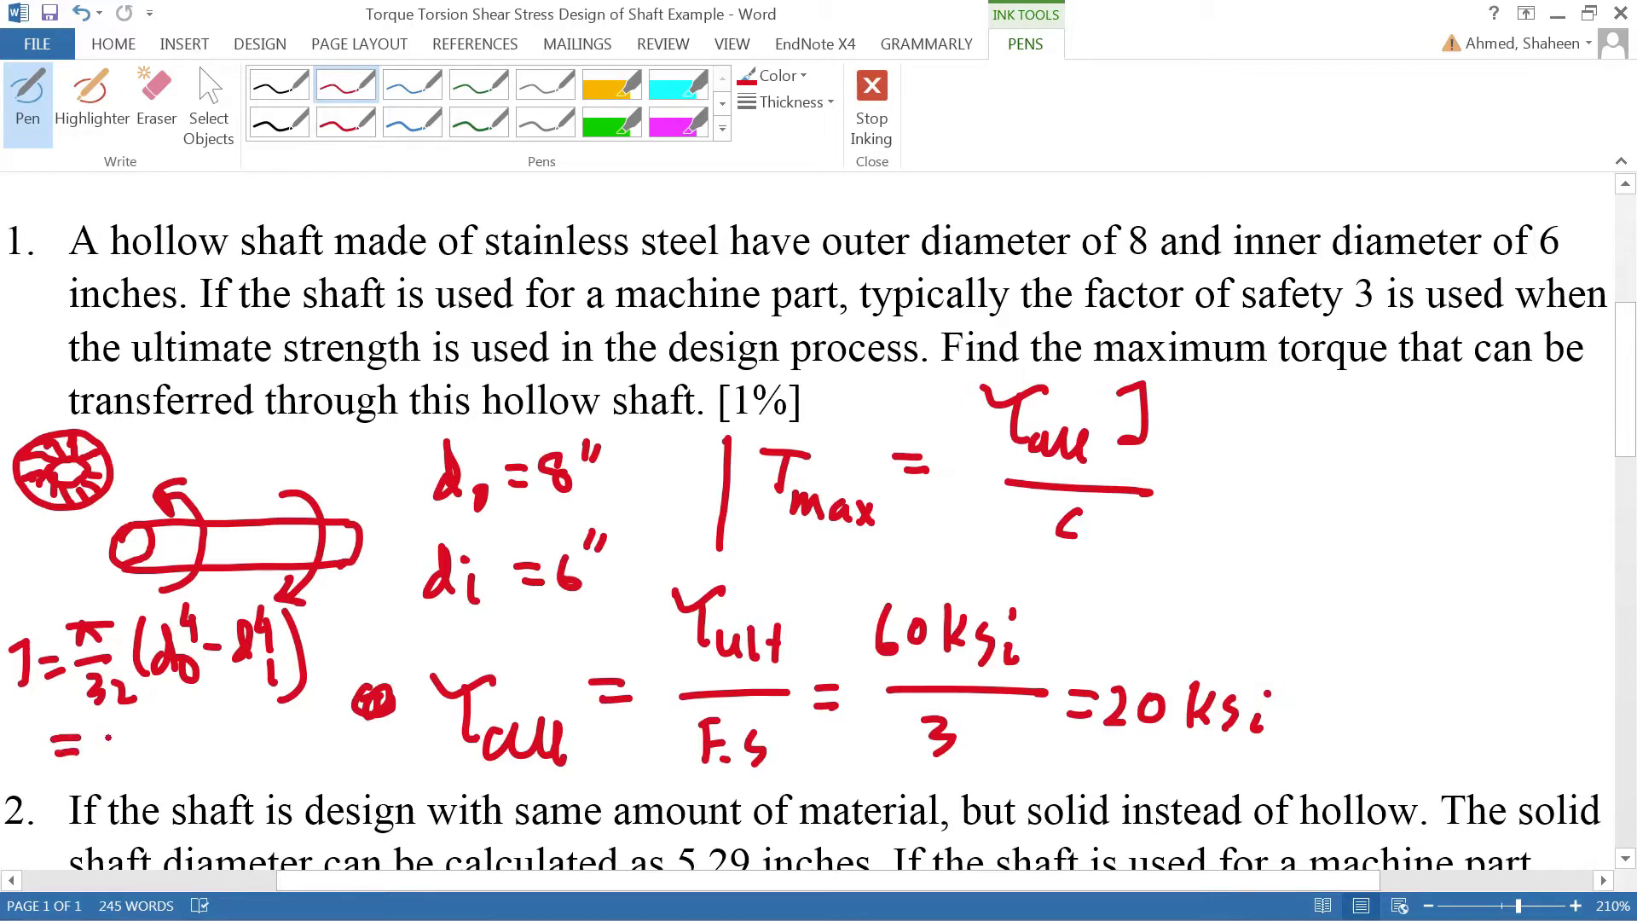
mouse_move(108, 730)
left_mouse_down()
mouse_move(131, 758)
mouse_move(181, 758)
left_mouse_up()
mouse_move(178, 725)
left_mouse_down()
mouse_move(197, 723)
mouse_move(215, 755)
mouse_move(246, 747)
left_mouse_up()
left_click(212, 719)
left_click_drag(258, 701, 269, 743)
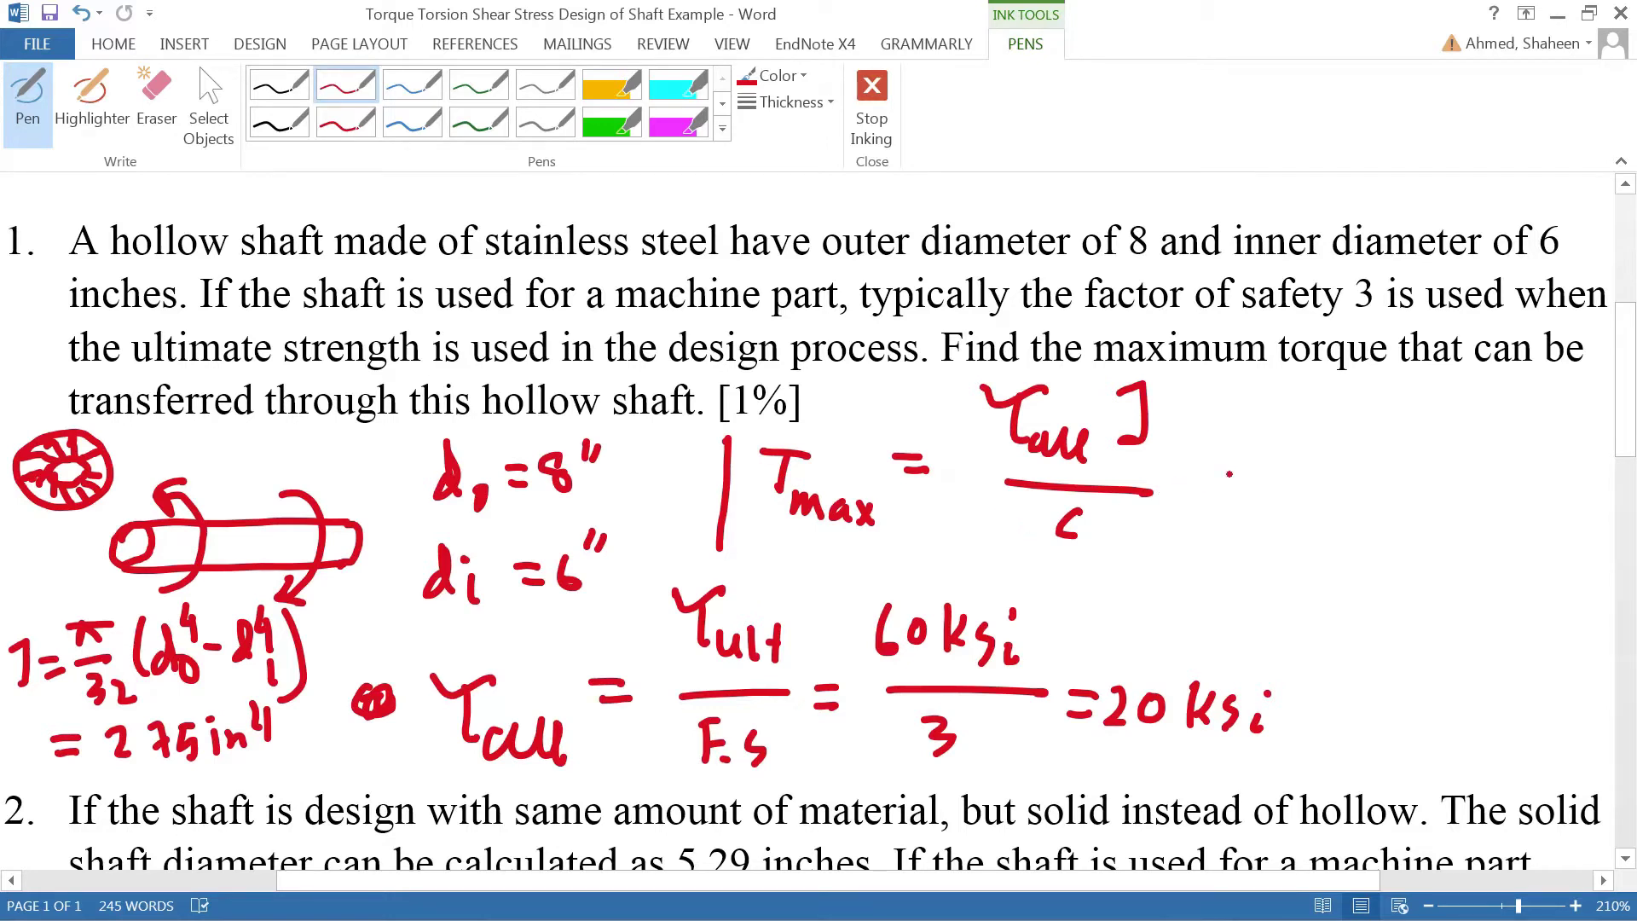
Write = 20ksi · 275 after τall·J/c
mouse_move(1183, 465)
left_mouse_down()
mouse_move(1217, 468)
mouse_move(1219, 497)
left_mouse_up()
mouse_move(1251, 397)
left_mouse_down()
mouse_move(1279, 431)
mouse_move(1292, 398)
mouse_move(1309, 427)
left_mouse_up()
mouse_move(1339, 408)
left_mouse_down()
mouse_move(1335, 447)
mouse_move(1365, 445)
left_mouse_up()
left_click_drag(1363, 396, 1399, 432)
left_click_drag(1398, 412, 1387, 439)
left_click_drag(1418, 405, 1435, 441)
mouse_move(1443, 410)
left_mouse_down()
mouse_move(1460, 409)
mouse_move(1454, 445)
mouse_move(1472, 427)
mouse_move(1482, 442)
mouse_move(1502, 415)
mouse_move(1509, 430)
mouse_move(1515, 397)
mouse_move(1534, 437)
left_mouse_up()
Add the in⁴ unit, a long fraction bar, and 4 as the denominator
mouse_move(1554, 378)
left_mouse_down()
mouse_move(1544, 407)
mouse_move(1568, 401)
left_mouse_up()
left_click_drag(1561, 391, 1557, 426)
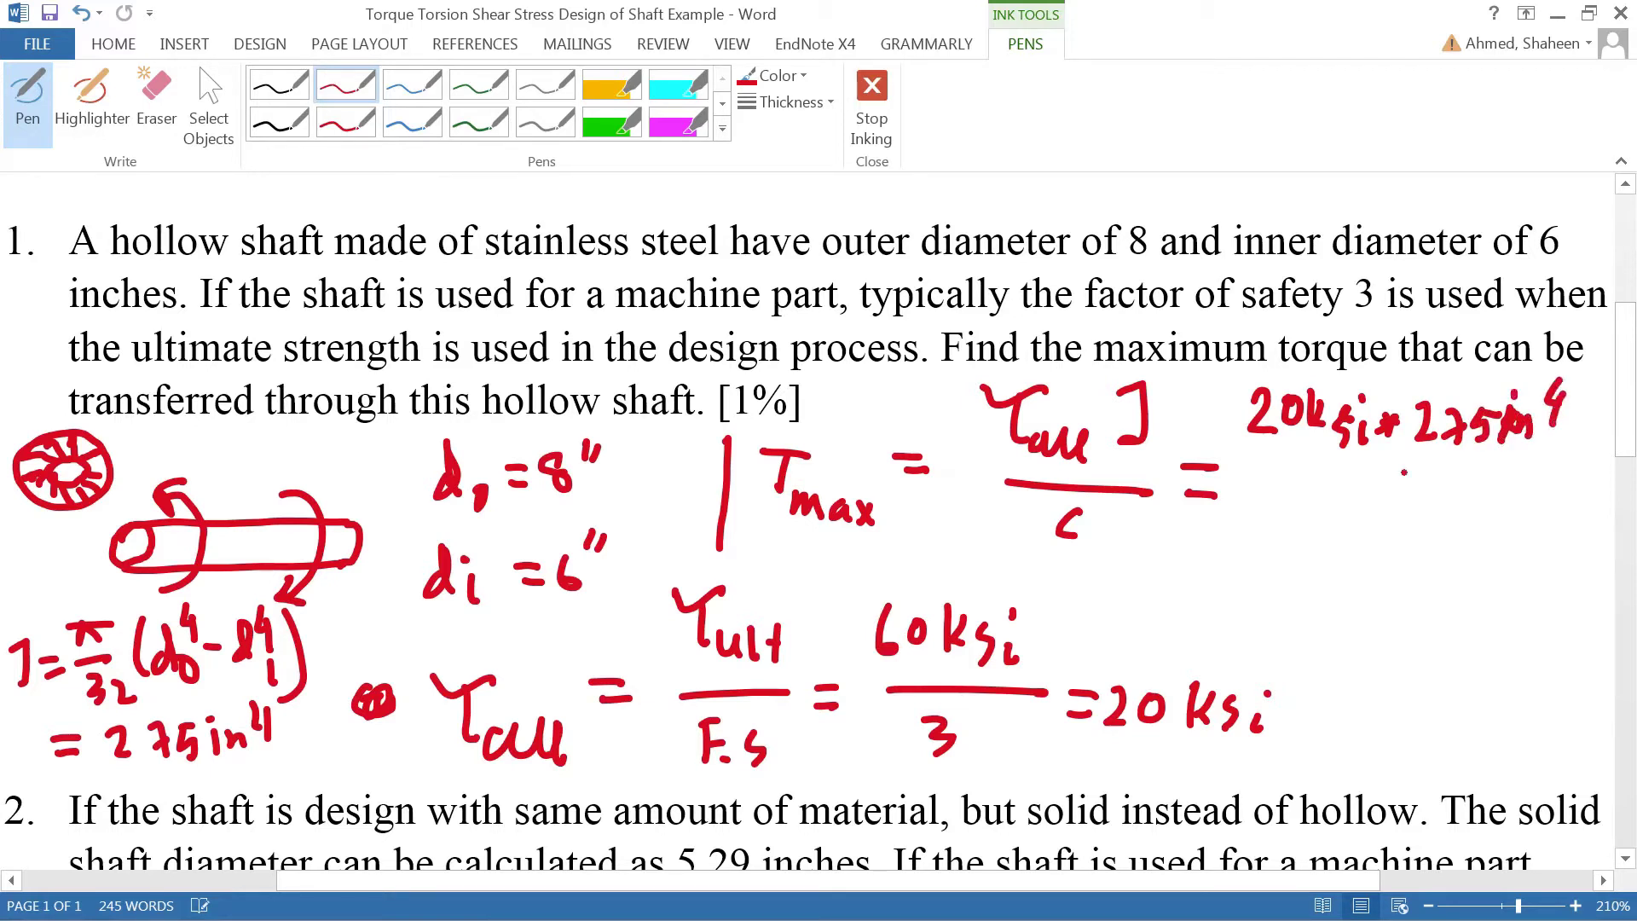
left_click_drag(1286, 466, 1555, 491)
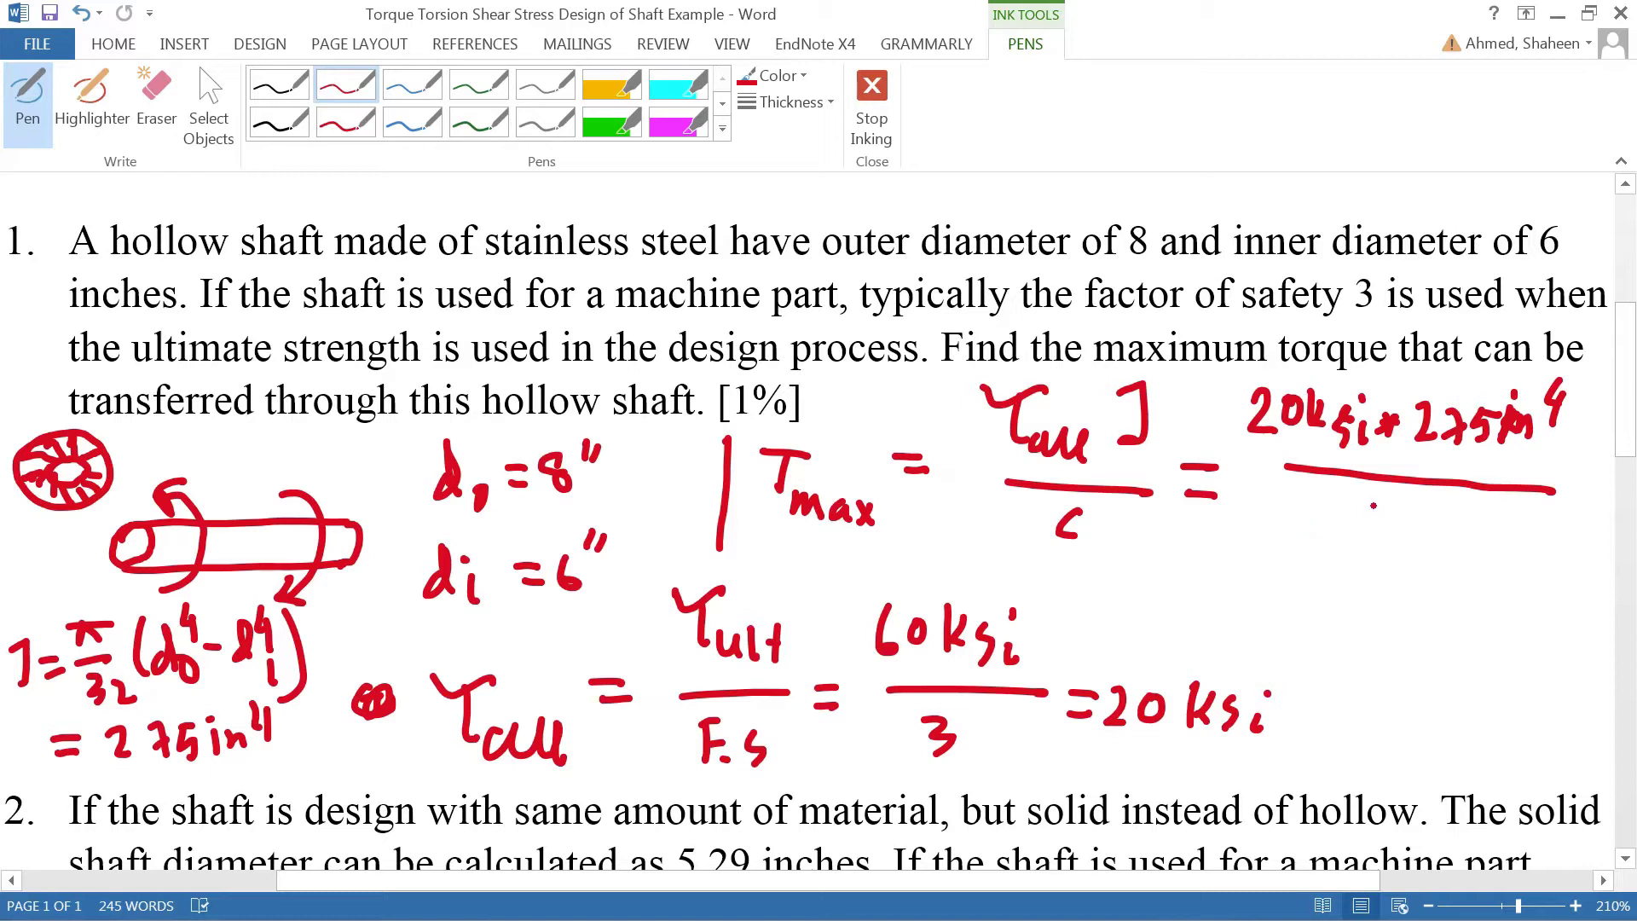
left_click(579, 483)
mouse_move(1369, 487)
left_mouse_down()
mouse_move(1363, 501)
mouse_move(1387, 510)
left_mouse_up()
left_click_drag(1383, 491, 1373, 537)
Write the result ⇒ Tmax = 1375 below the substitution
left_click_drag(1104, 588, 1141, 587)
mouse_move(1106, 604)
left_mouse_down()
mouse_move(1139, 602)
mouse_move(1130, 621)
mouse_move(1148, 602)
left_mouse_up()
left_click_drag(1181, 583, 1220, 577)
mouse_move(1194, 583)
left_mouse_down()
mouse_move(1192, 614)
mouse_move(1215, 634)
mouse_move(1284, 646)
mouse_move(1335, 596)
left_mouse_up()
left_click_drag(1309, 615, 1332, 614)
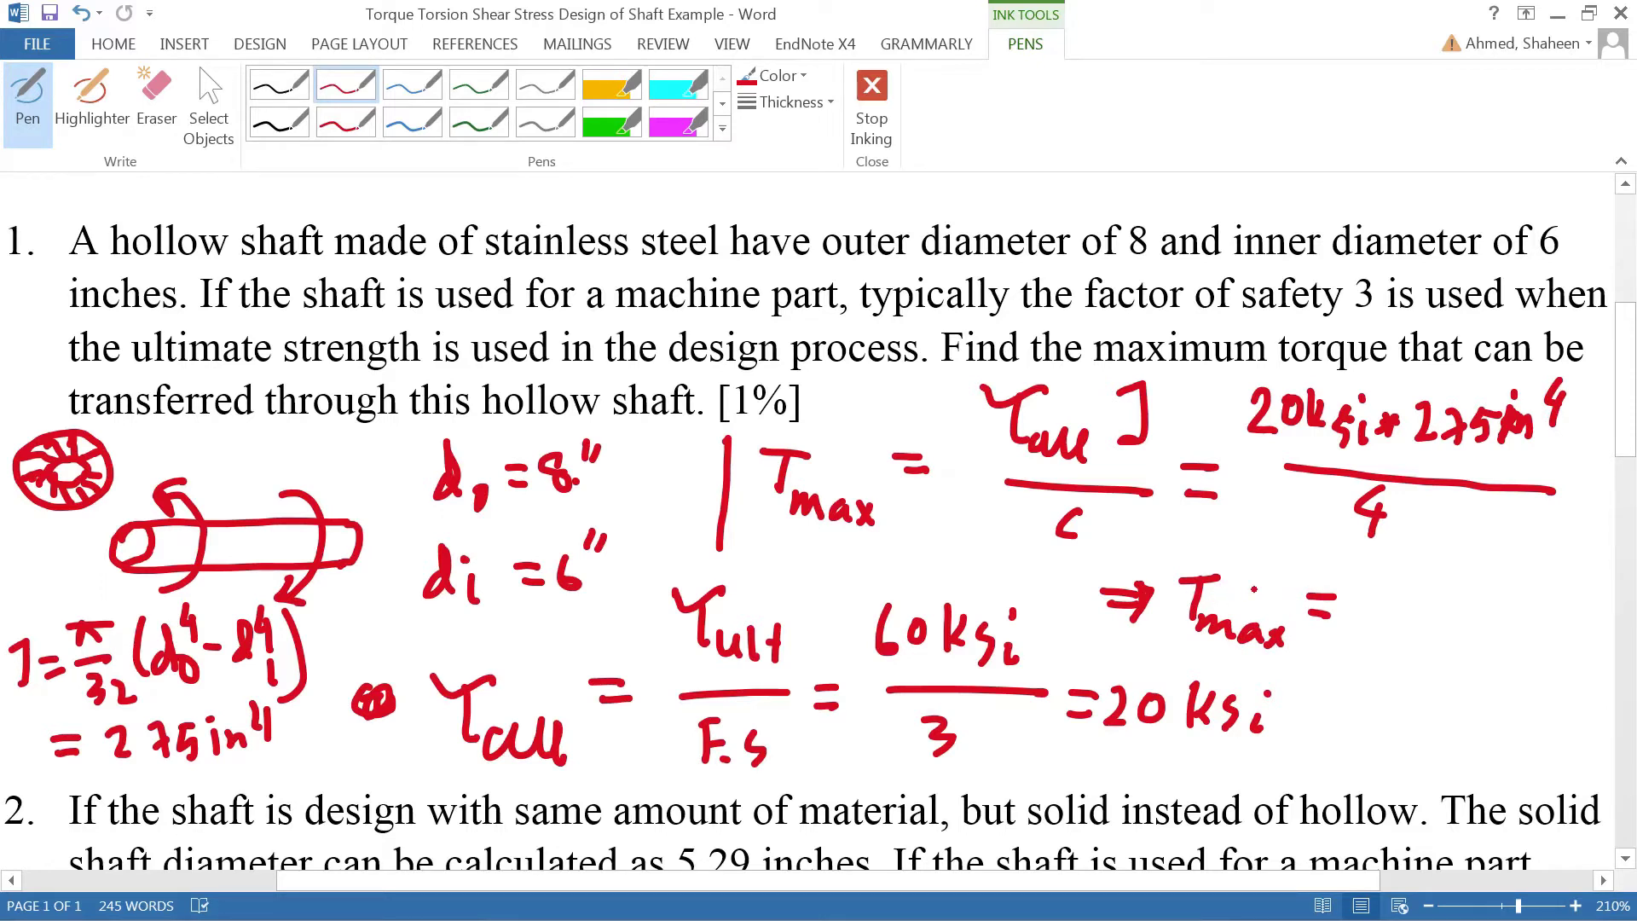
mouse_move(1359, 589)
left_mouse_down()
mouse_move(1396, 613)
mouse_move(1410, 598)
mouse_move(1424, 620)
mouse_move(1457, 598)
mouse_move(1448, 630)
left_mouse_up()
mouse_move(1452, 594)
left_mouse_down()
mouse_move(1502, 618)
mouse_move(1471, 617)
mouse_move(1495, 586)
mouse_move(1500, 620)
left_mouse_up()
left_click(1516, 626)
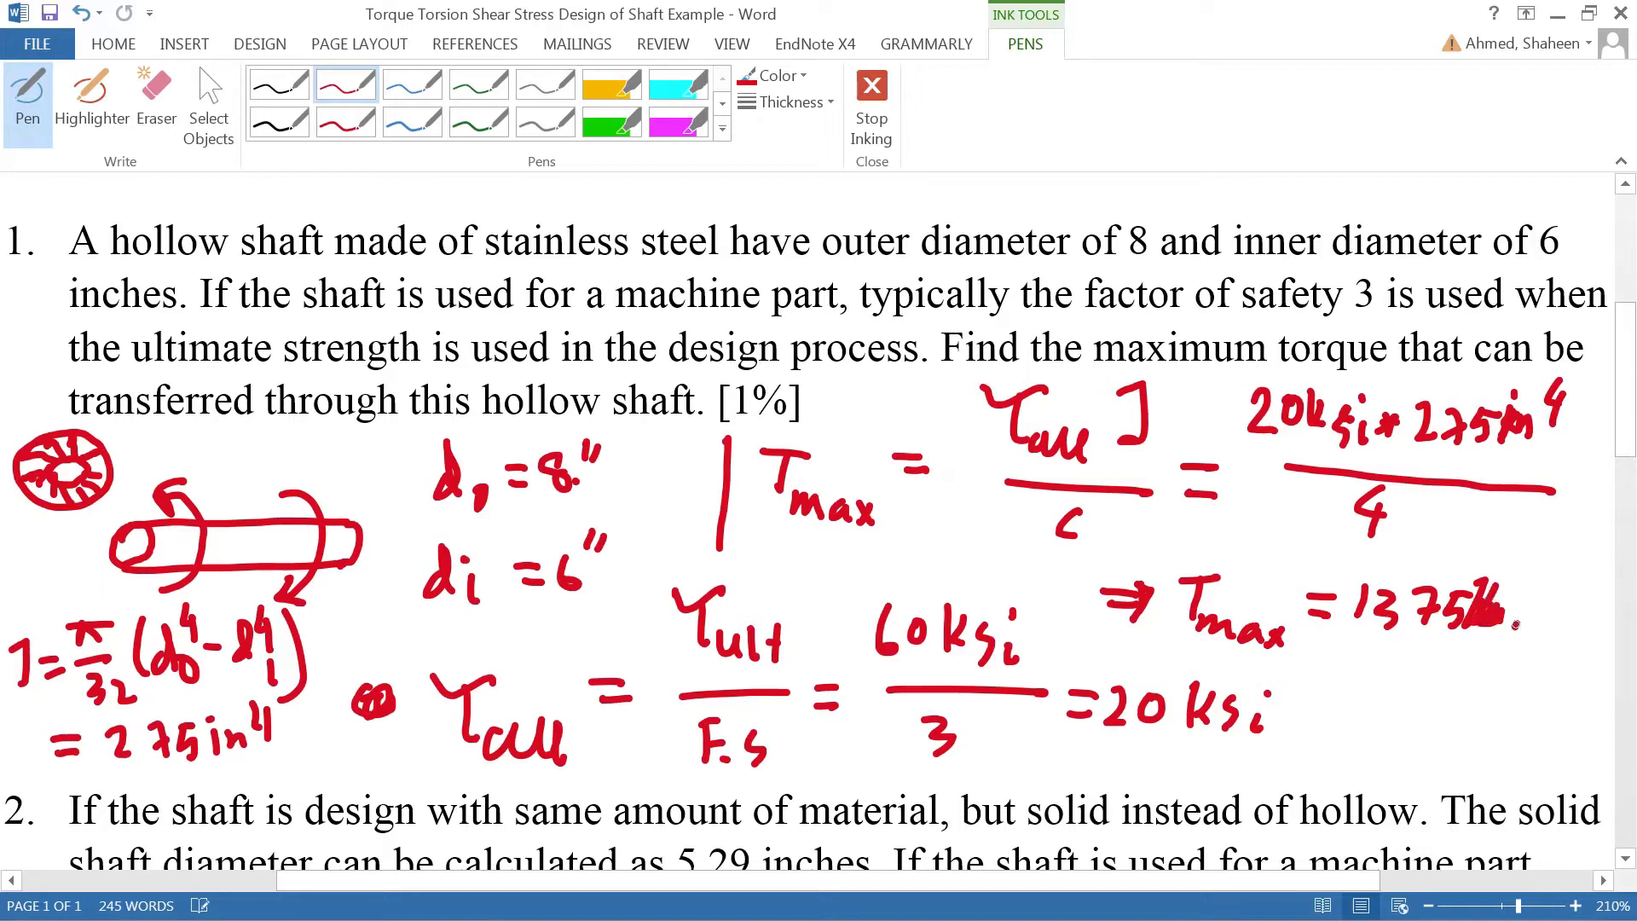